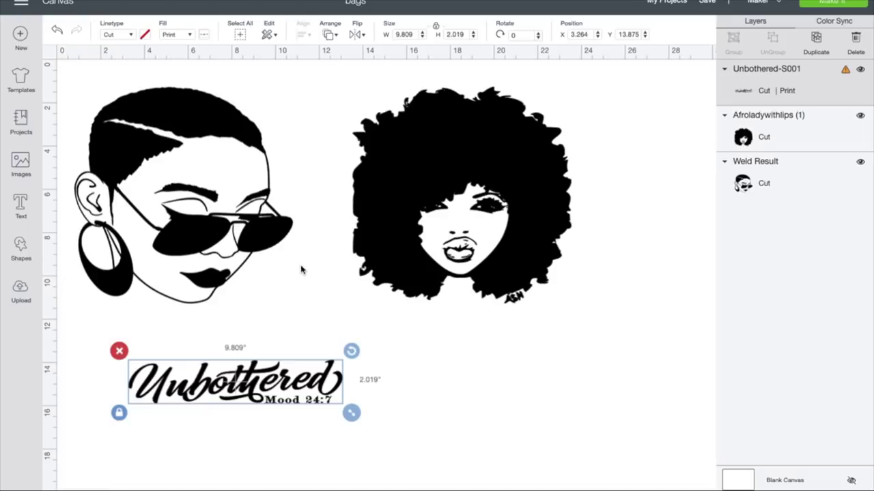
# Move the Unbothered design directly below the afro lady, to about X 13.54, Y 13.71
pyautogui.moveTo(223, 387); pyautogui.dragTo(455, 383)
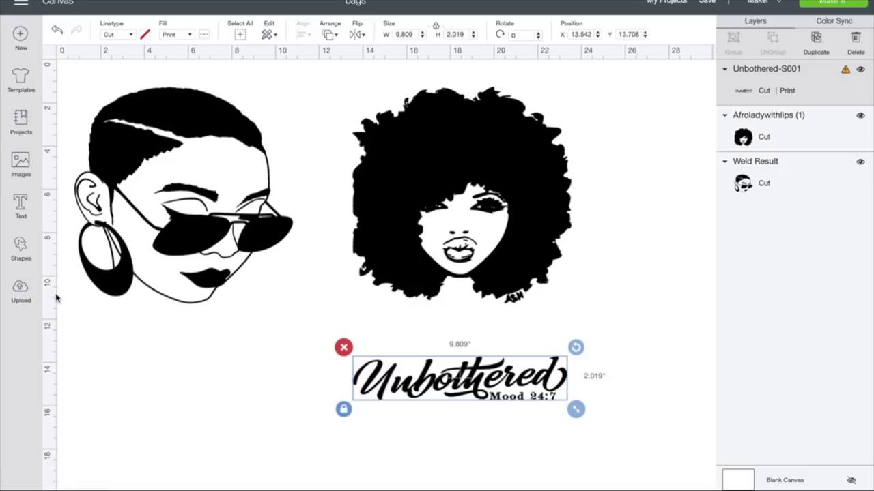
pyautogui.click(21, 205)
pyautogui.write('Blesse')
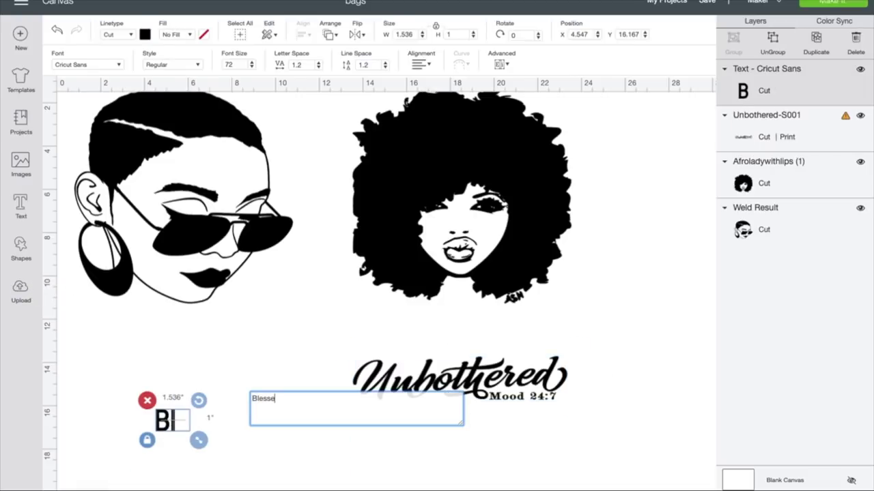
pyautogui.write('d')
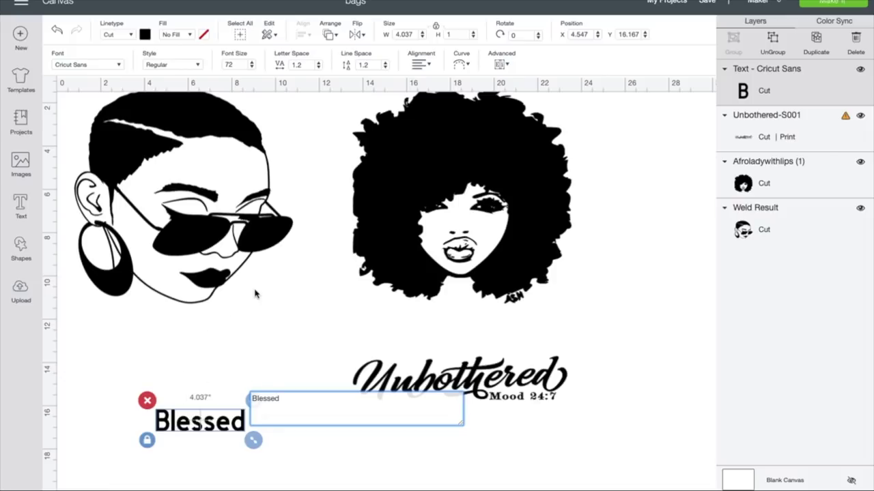
pyautogui.click(118, 65)
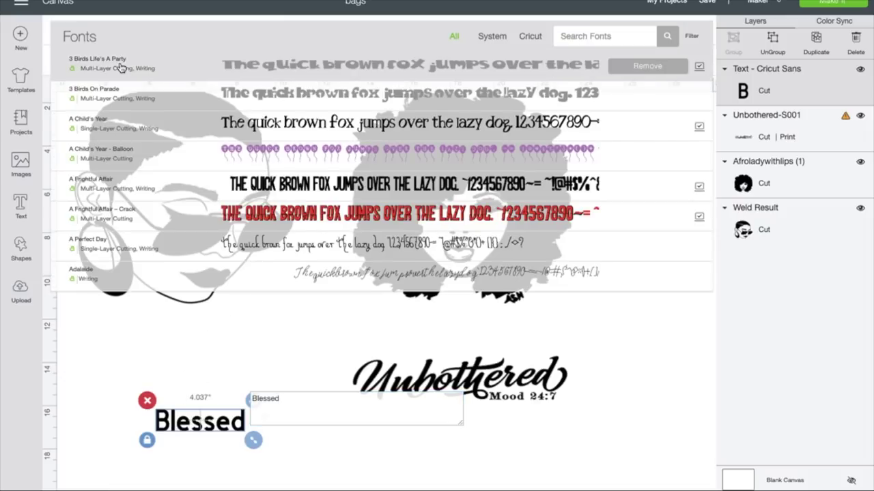
pyautogui.scroll(-5, 271, 168)
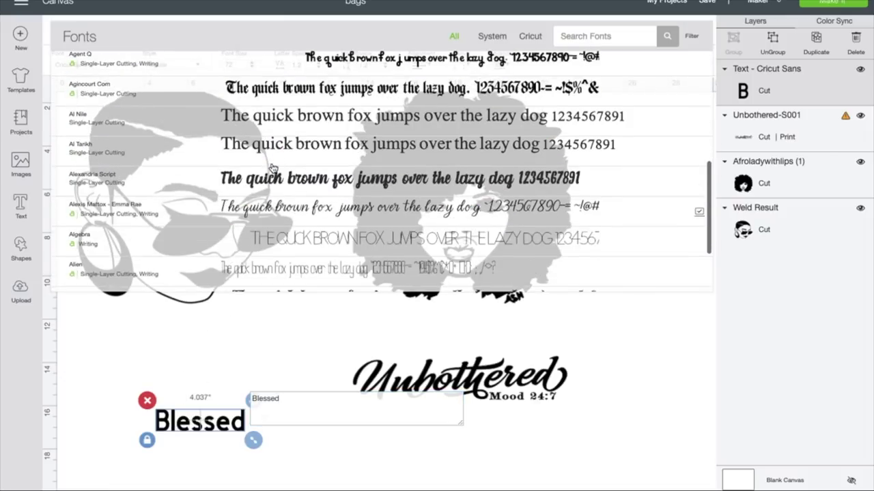
pyautogui.scroll(-3, 272, 168)
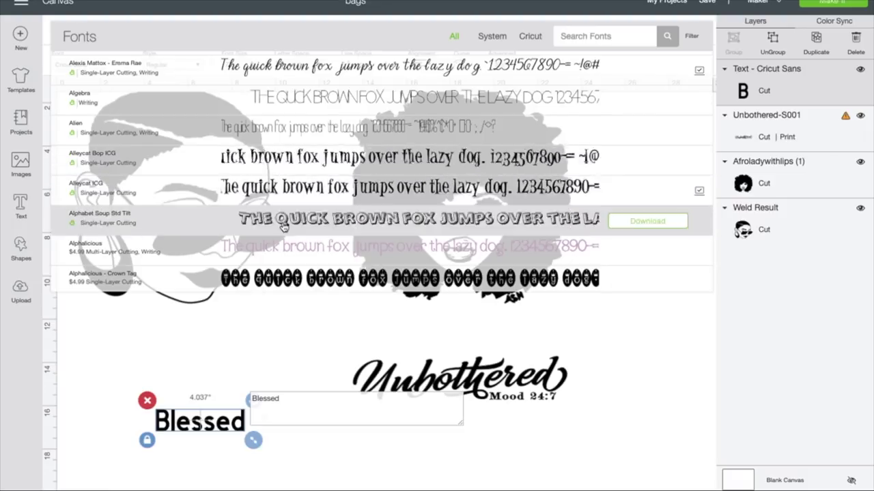
pyautogui.scroll(3, 284, 227)
pyautogui.click(285, 171)
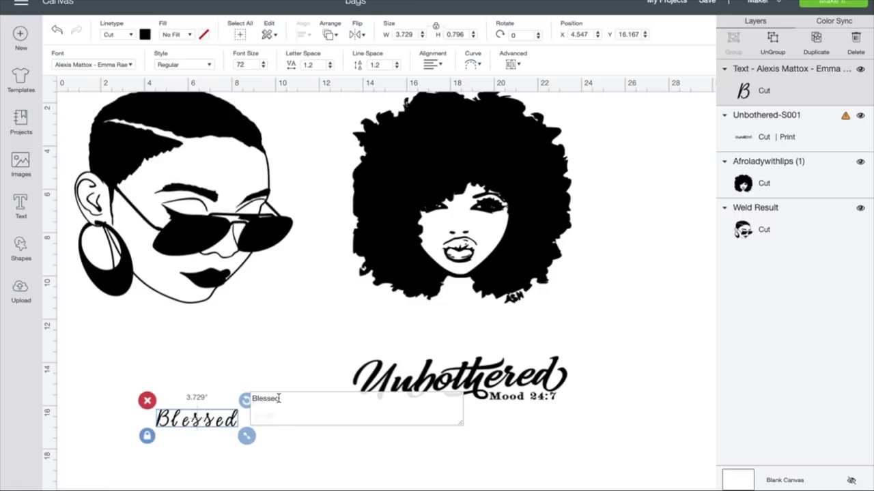
pyautogui.click(146, 401)
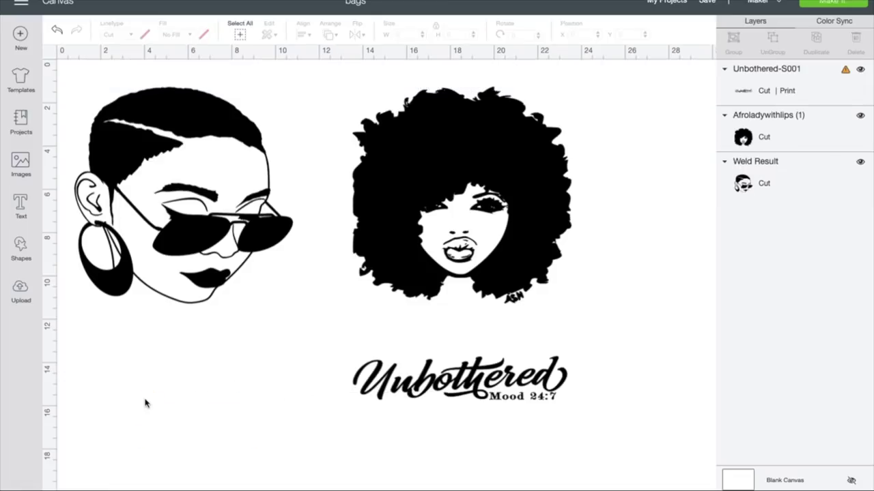
# Start a new image upload and browse to the "cricut and cameo files" folder on the Desktop
pyautogui.click(21, 287)
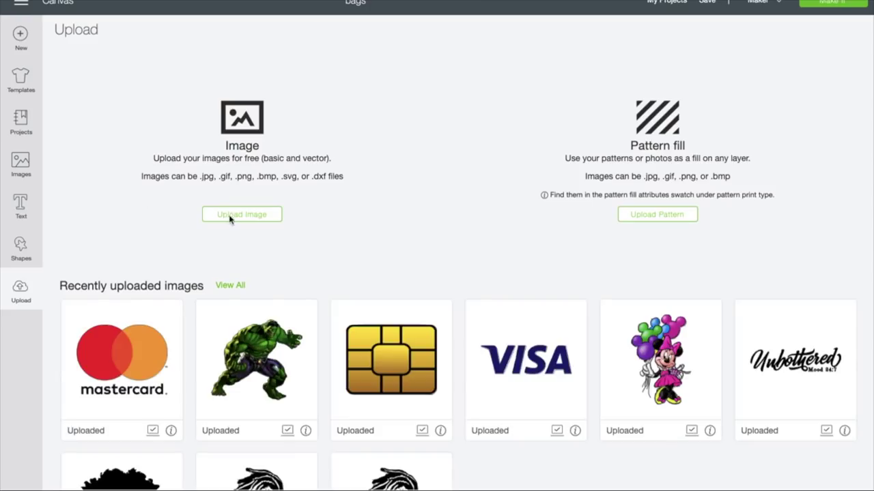
pyautogui.click(230, 216)
pyautogui.click(445, 254)
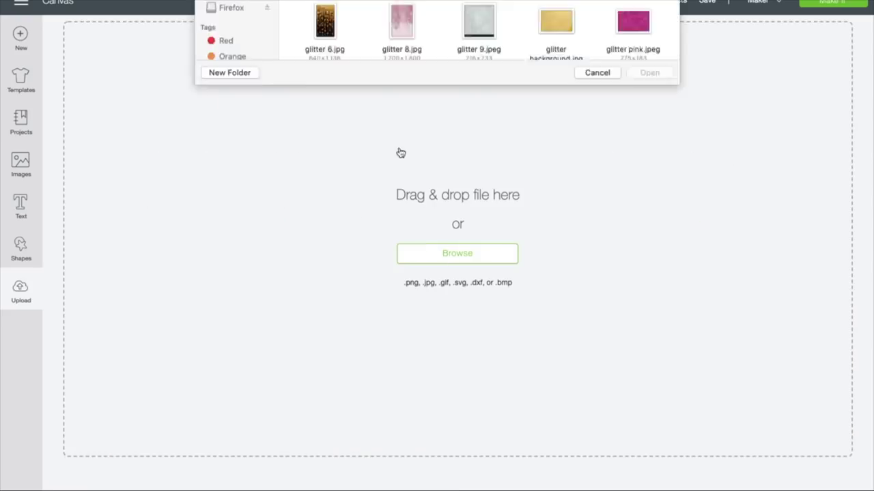
pyautogui.click(239, 130)
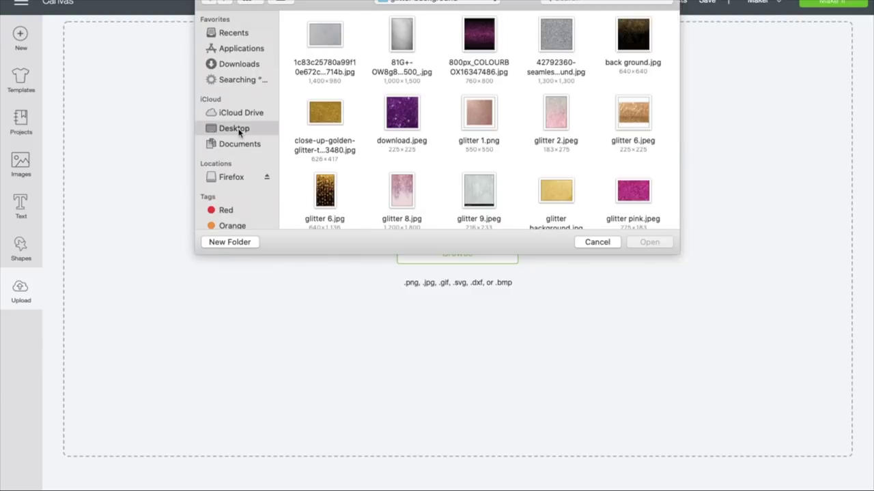
pyautogui.click(331, 41)
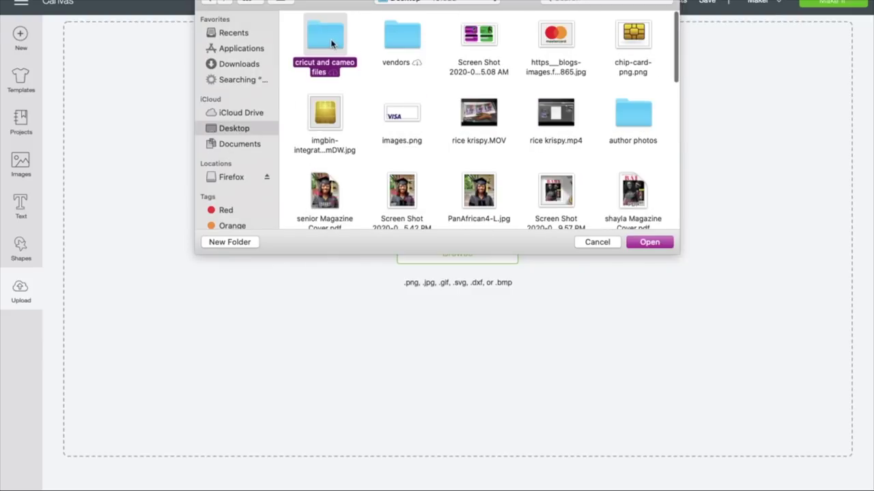
pyautogui.doubleClick(331, 41)
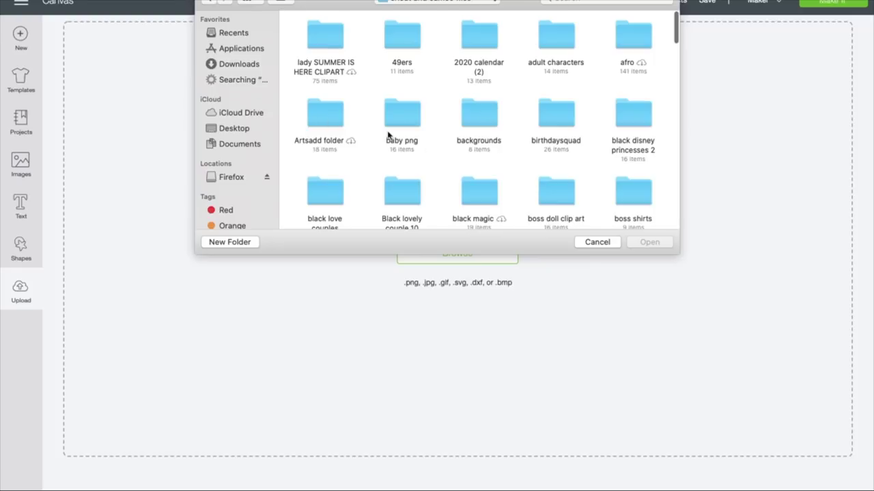
# Find and open the "text files" folder within the cricut and cameo files
pyautogui.scroll(-5, 391, 121)
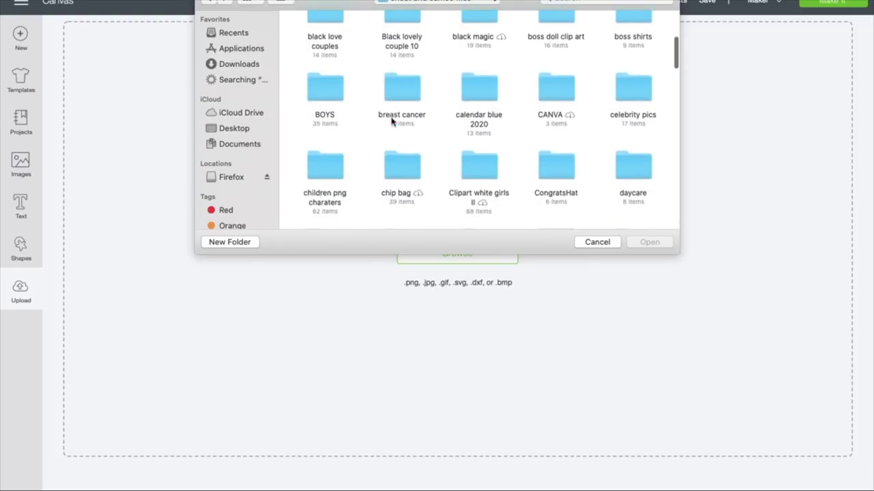
pyautogui.scroll(2, 437, 123)
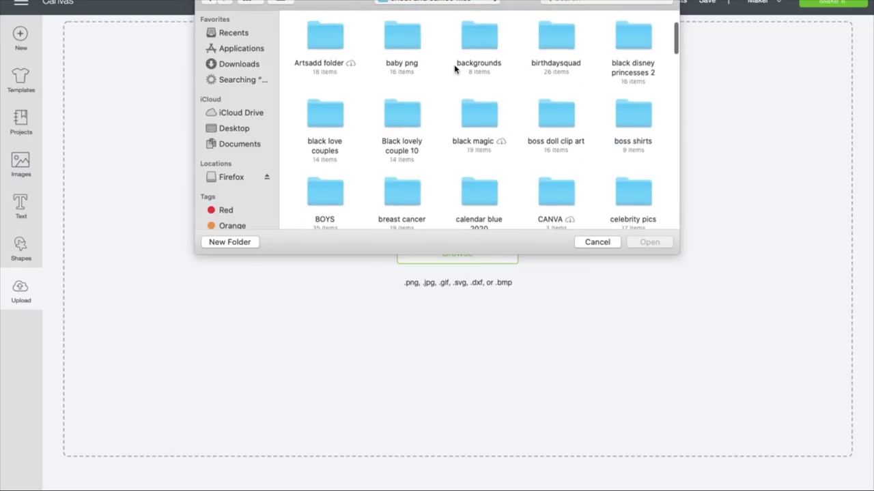
pyautogui.scroll(-8, 474, 109)
pyautogui.scroll(-15, 474, 108)
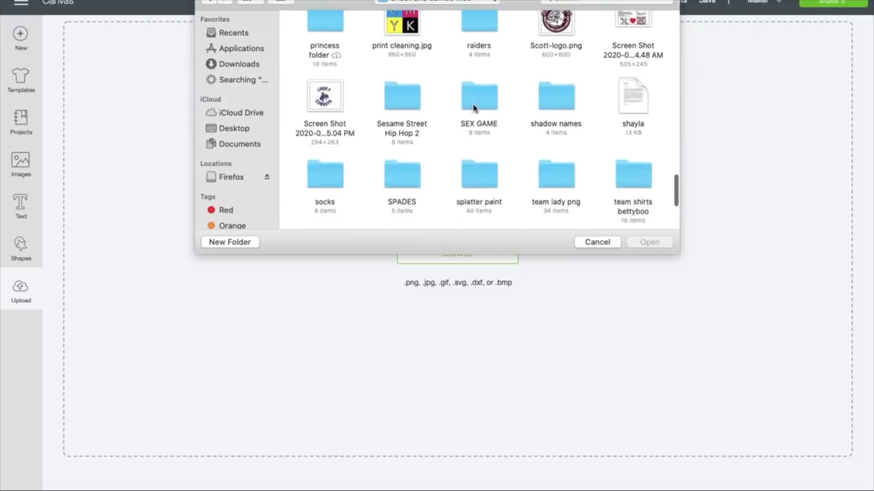
pyautogui.scroll(-7, 474, 108)
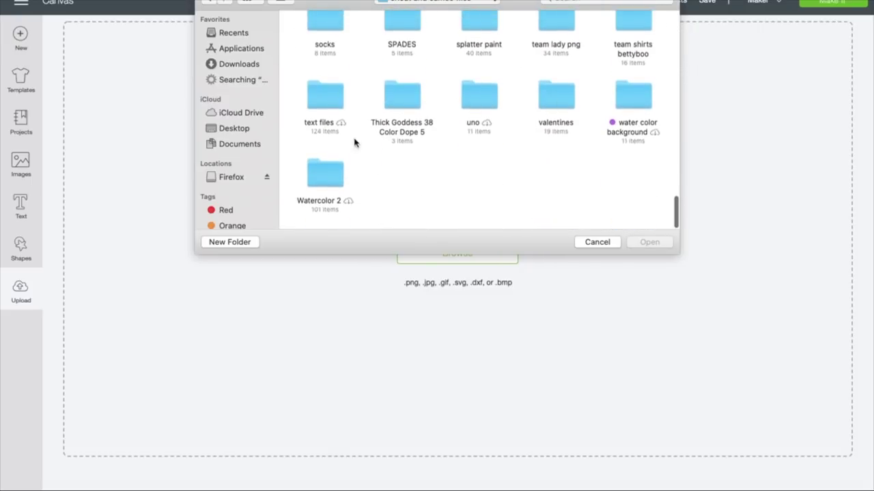
pyautogui.doubleClick(322, 99)
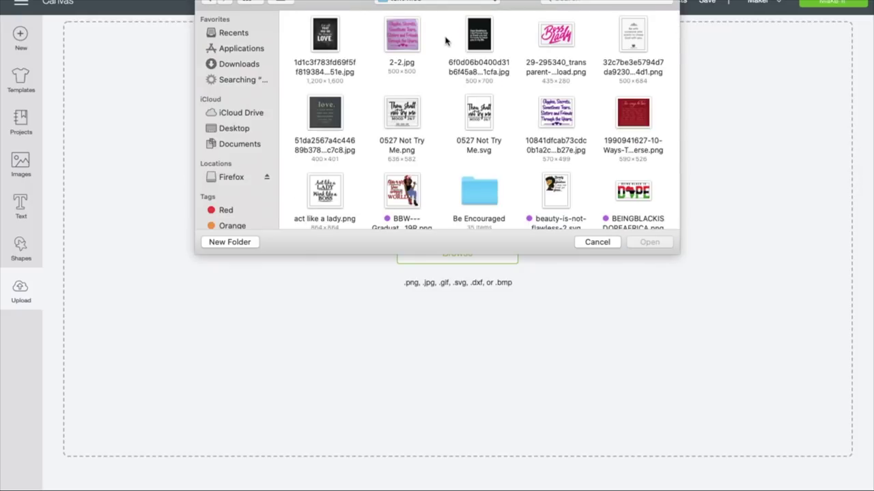
# Find blessed-script.svg in the text files folder and upload it as a vector image
pyautogui.scroll(-2, 449, 99)
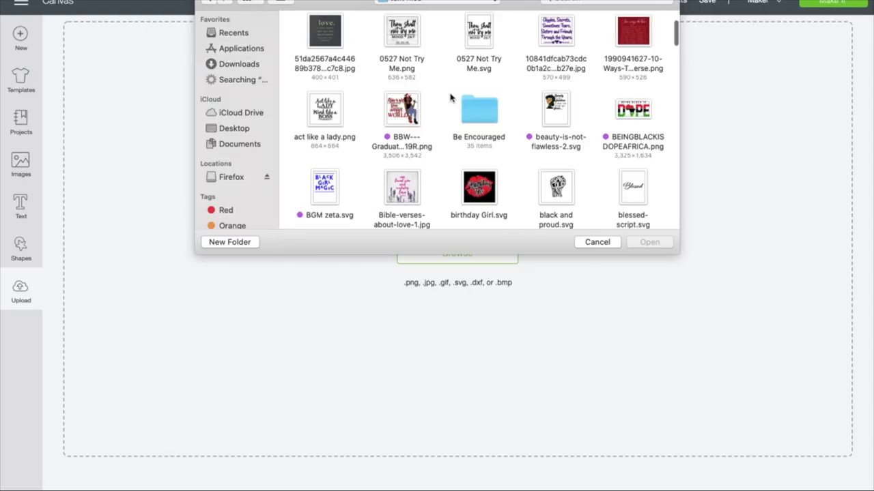
pyautogui.scroll(-2, 450, 98)
pyautogui.scroll(1, 450, 98)
pyautogui.scroll(-3, 450, 98)
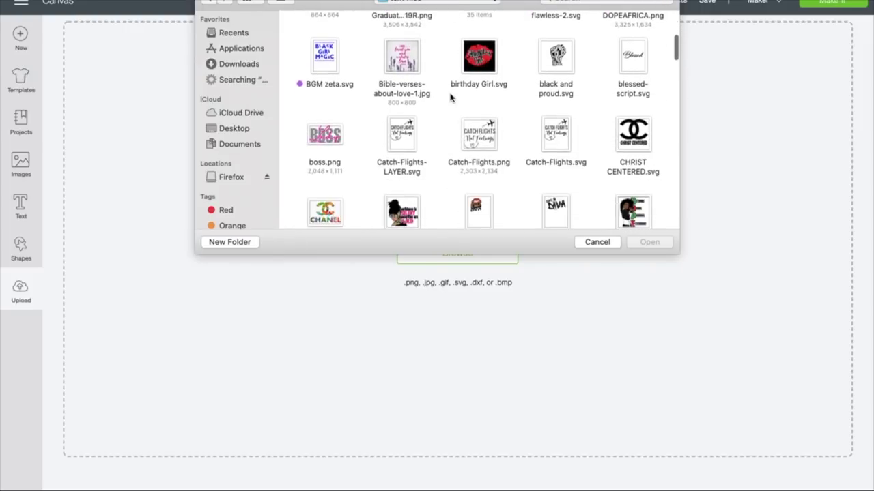
pyautogui.scroll(-2, 449, 98)
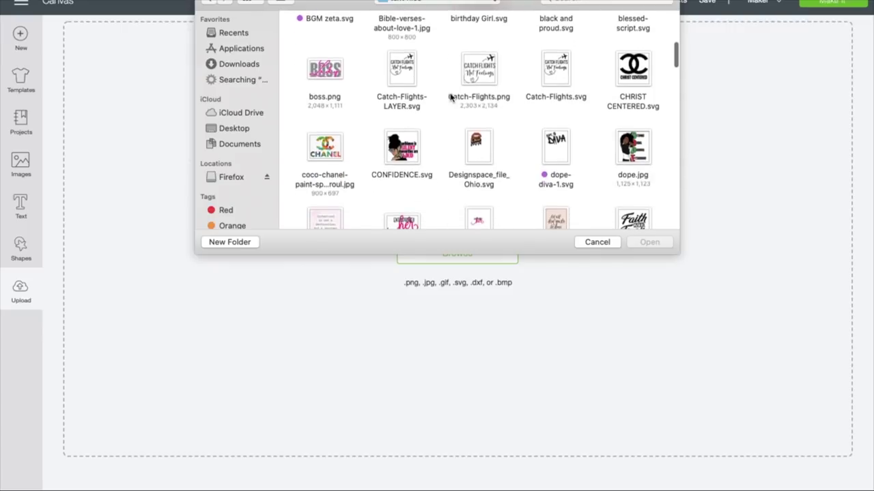
pyautogui.scroll(2, 450, 99)
pyautogui.scroll(2, 450, 98)
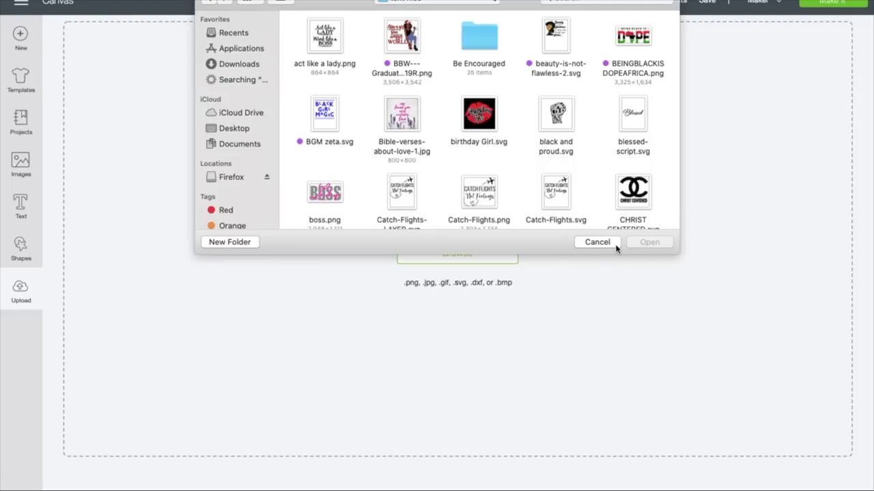
pyautogui.scroll(-1, 565, 195)
pyautogui.scroll(5, 484, 66)
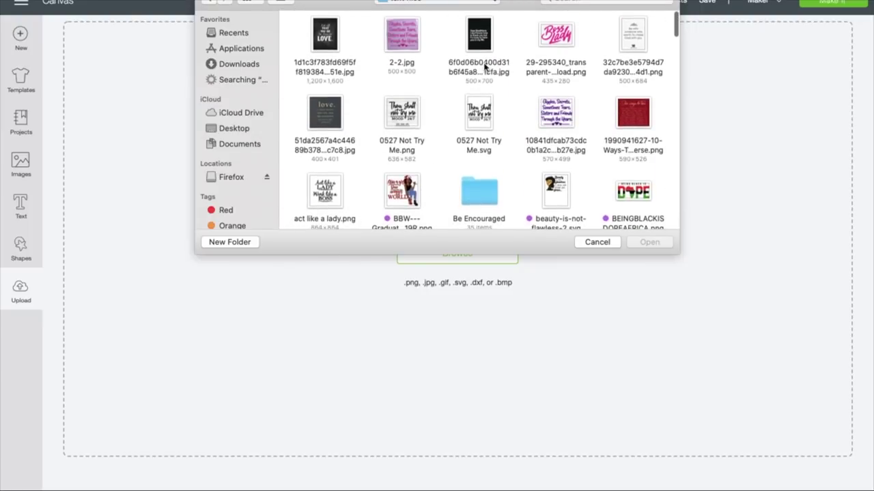
pyautogui.scroll(-2, 424, 138)
pyautogui.scroll(-4, 424, 139)
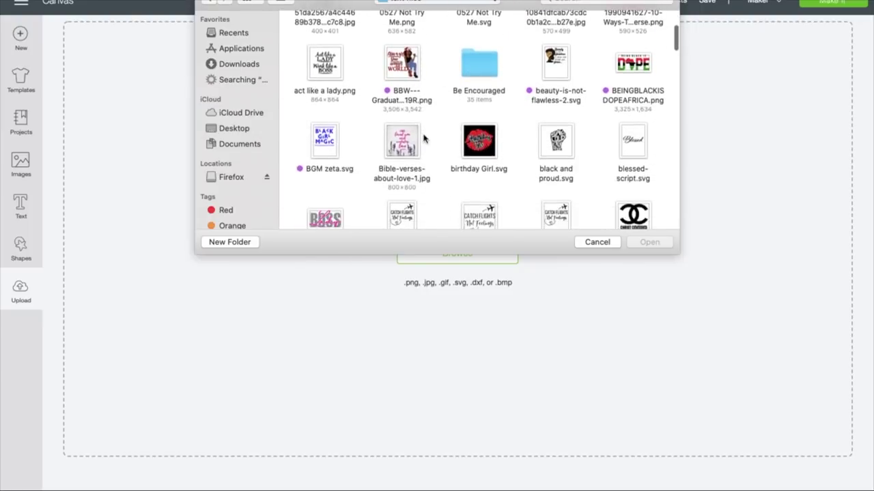
pyautogui.scroll(-1, 424, 139)
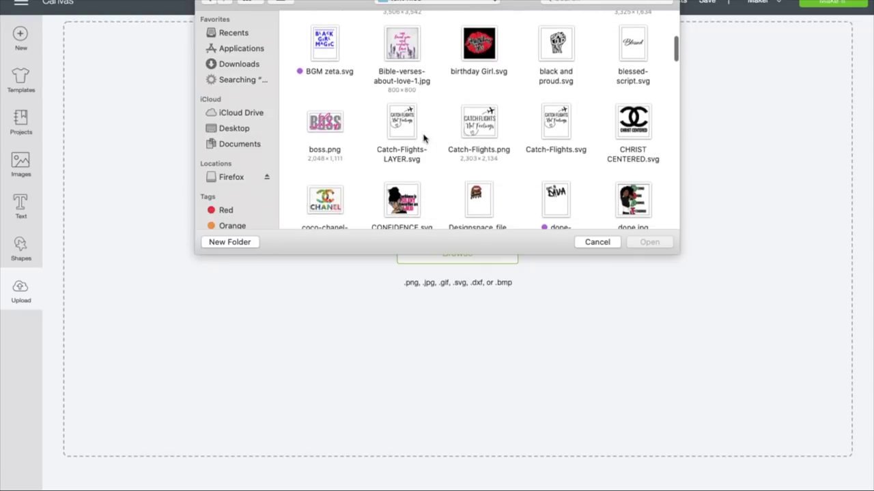
pyautogui.click(627, 51)
pyautogui.click(642, 245)
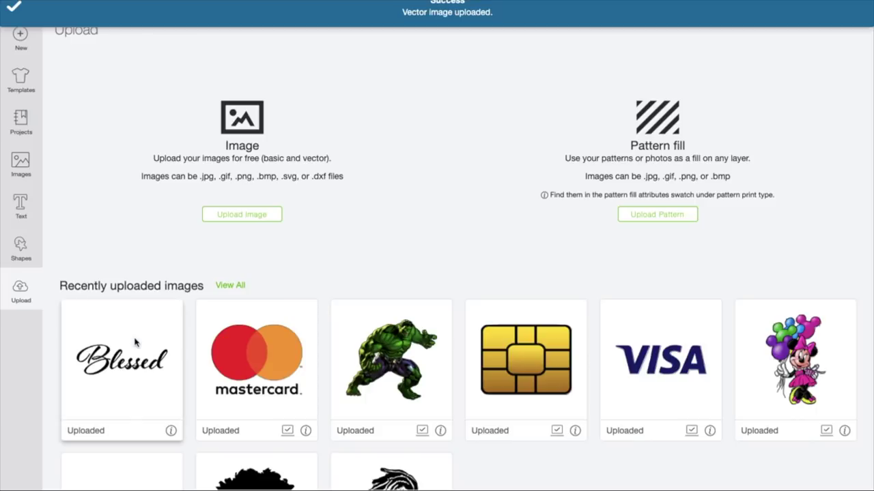
# Insert the uploaded Blessed image onto the canvas and place it below the short-haired woman, at about X 1.58, Y 13.92
pyautogui.click(121, 369)
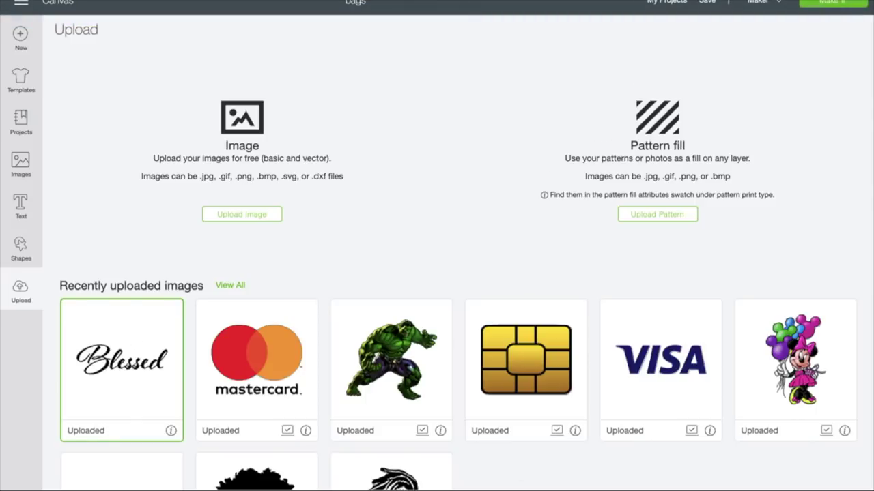
pyautogui.click(823, 486)
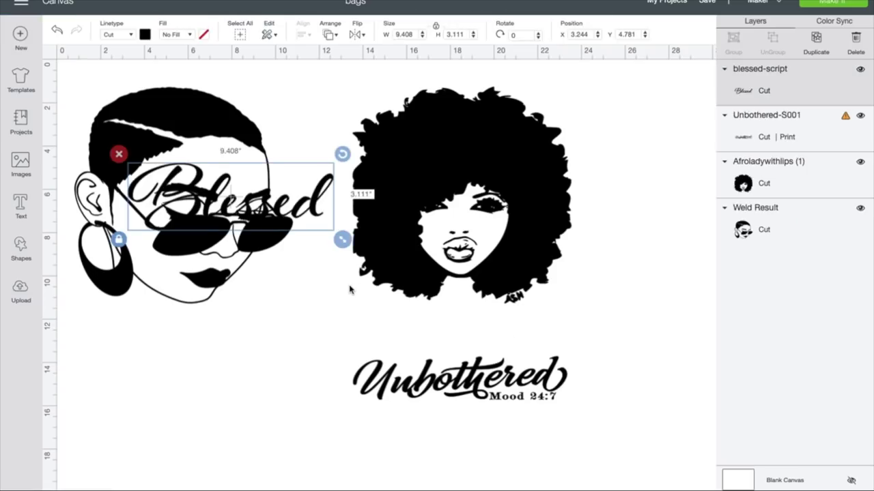
pyautogui.moveTo(294, 194); pyautogui.dragTo(259, 392)
# Hide the Afroladywithlips and Unbothered-S001 layers, keeping the blessed-script layer shown
pyautogui.click(523, 162)
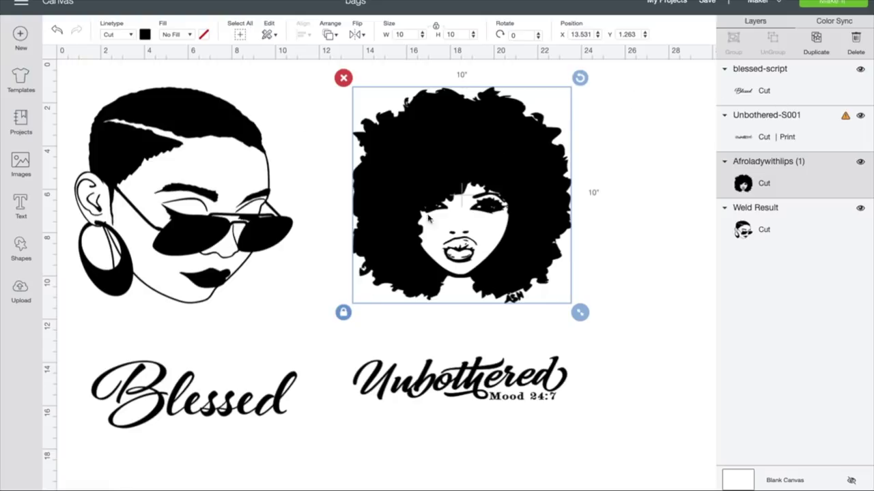
pyautogui.click(860, 162)
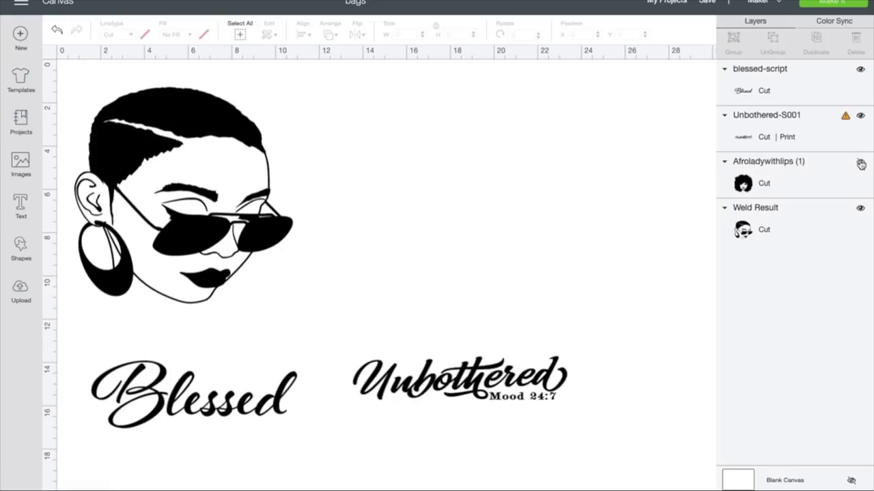
pyautogui.click(476, 387)
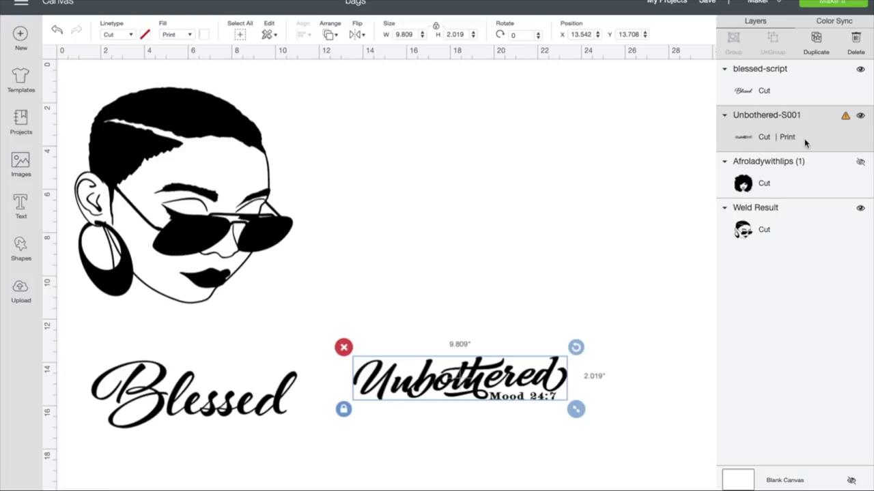
pyautogui.click(859, 71)
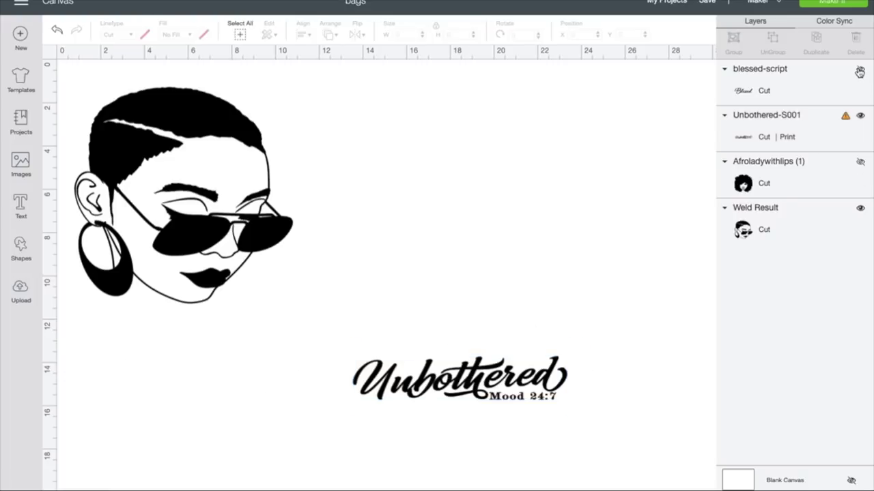
pyautogui.click(859, 71)
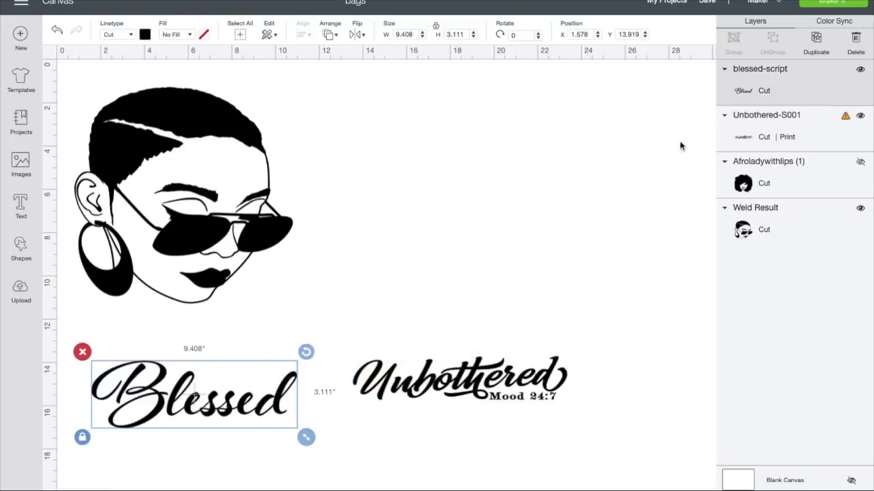
pyautogui.click(478, 390)
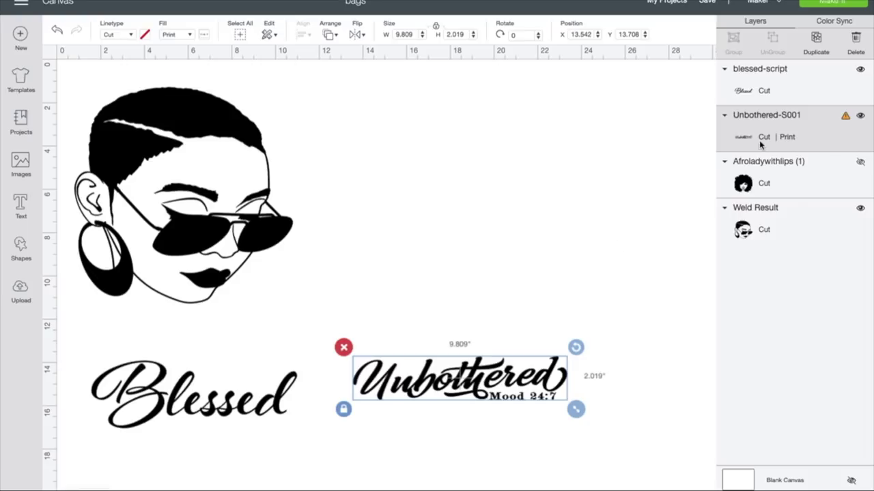
pyautogui.click(859, 116)
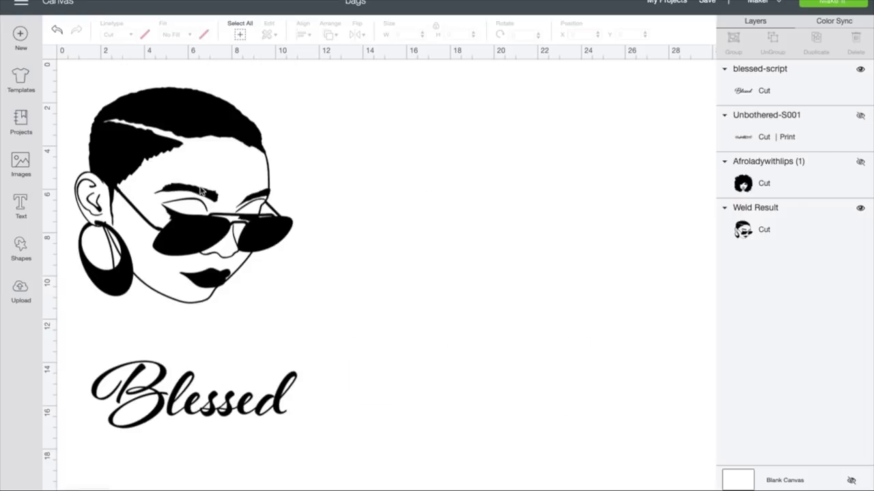
# Move the woman's face to about X 9.375, Y 1.861 and the Blessed script below it to about X 9.189, Y 15.892
pyautogui.click(238, 195)
pyautogui.moveTo(238, 194); pyautogui.dragTo(425, 207)
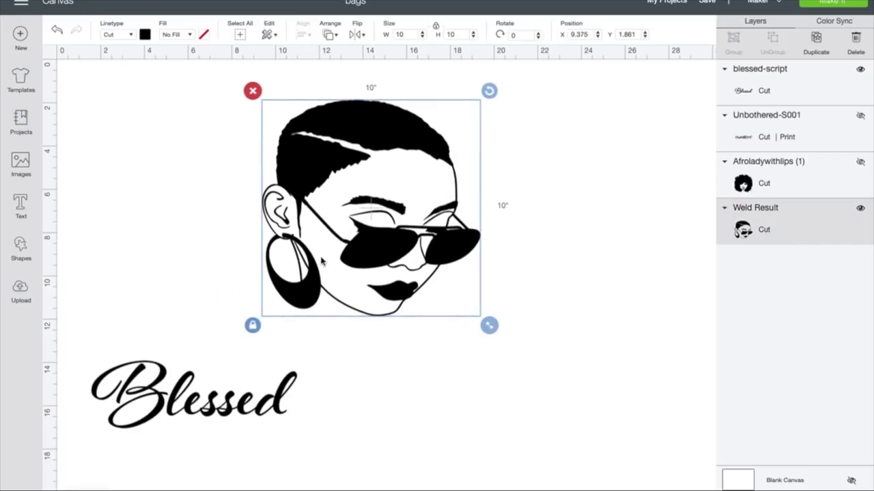
pyautogui.moveTo(213, 405); pyautogui.dragTo(380, 446)
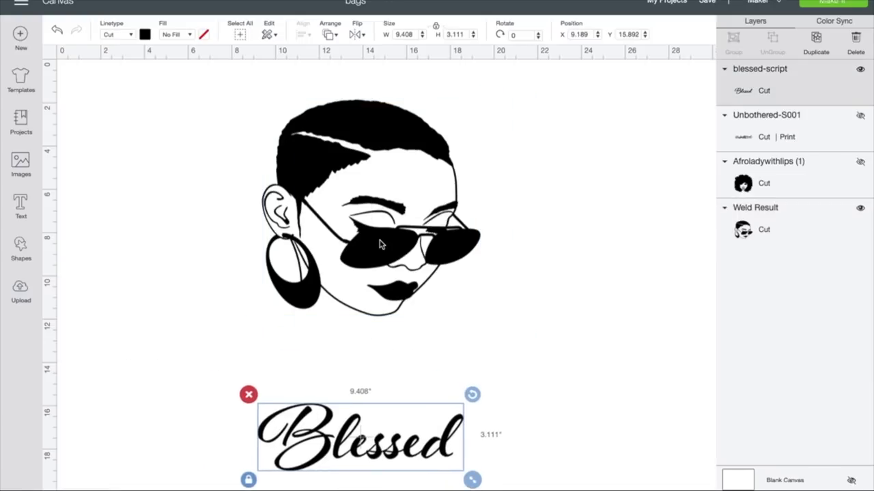
# Resize the woman's face proportionally to 8.5 inches wide by 8.5 inches high
pyautogui.click(381, 245)
pyautogui.click(405, 34)
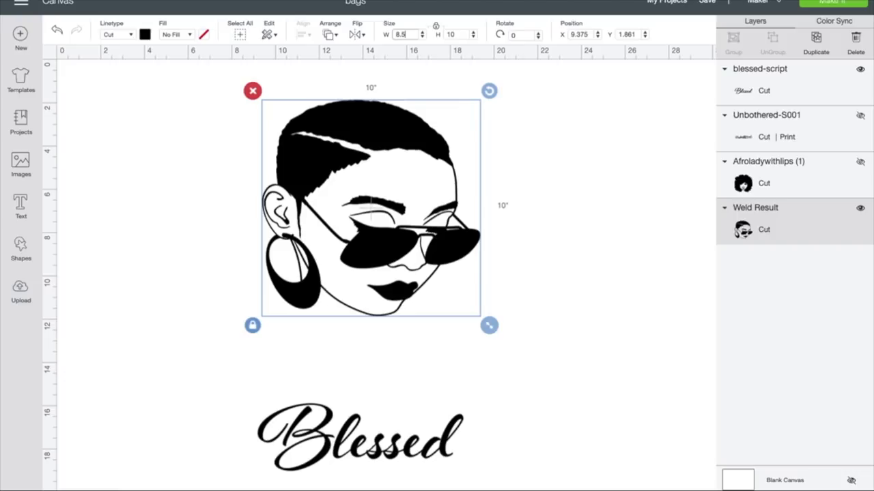
pyautogui.click(455, 35)
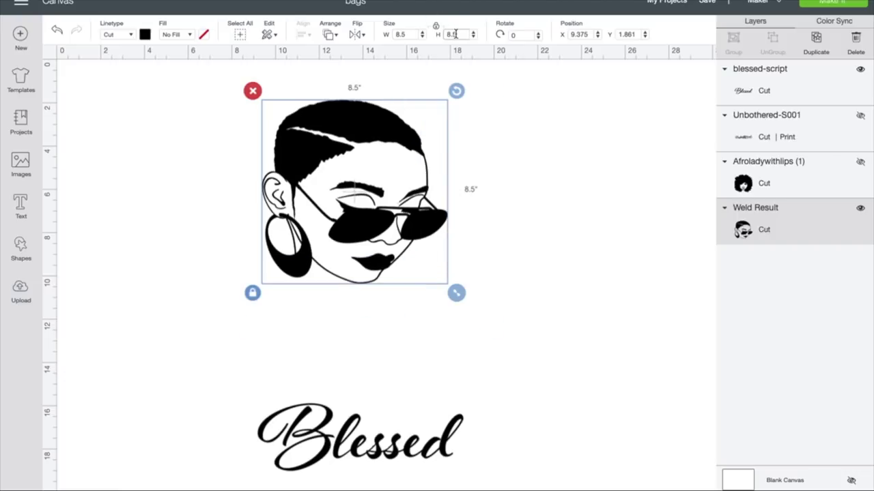
pyautogui.click(542, 252)
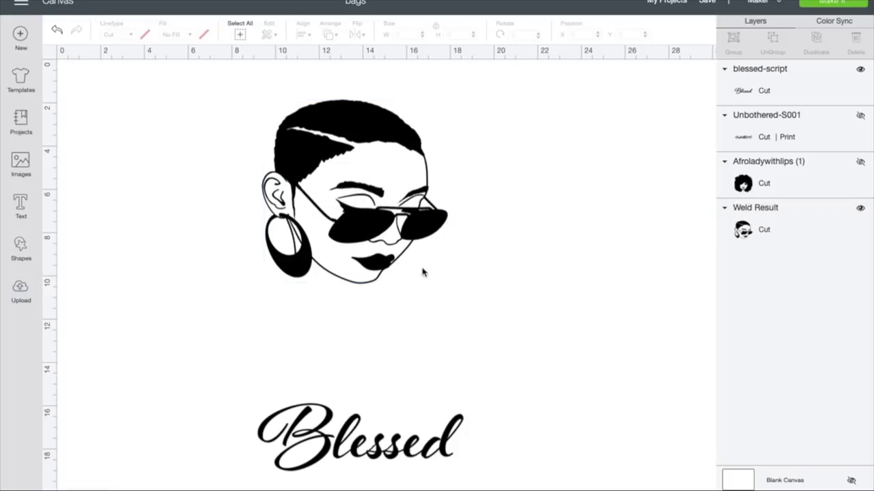
# Unlock the woman's face proportions and set its size to 8 inches wide by 8.5 inches high
pyautogui.click(369, 257)
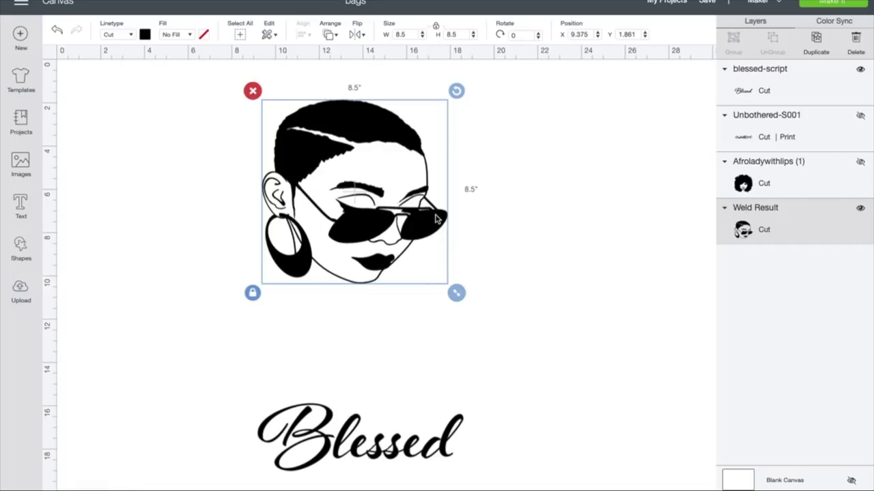
pyautogui.click(252, 294)
pyautogui.moveTo(456, 293); pyautogui.dragTo(445, 297)
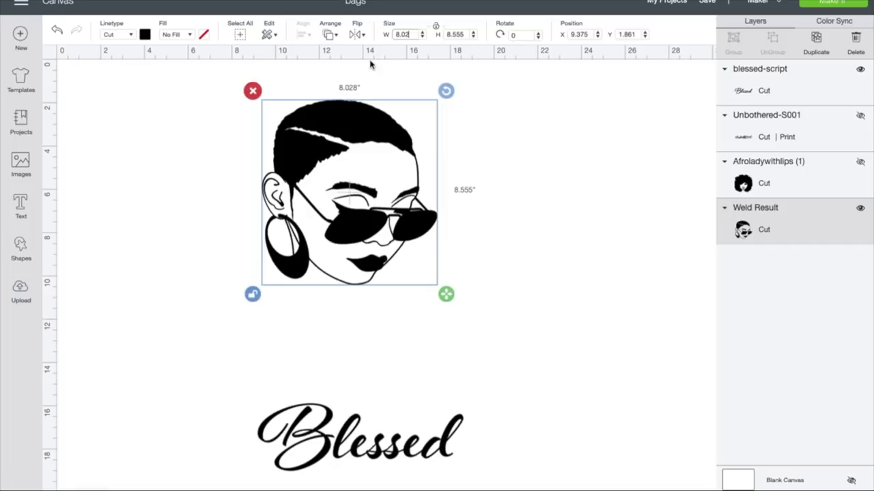
pyautogui.write('.')
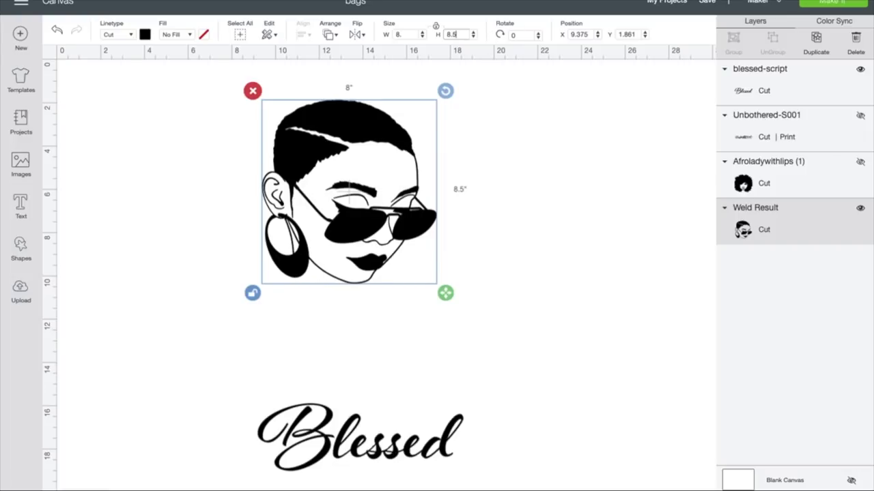
pyautogui.rightClick(503, 293)
# Shrink the Blessed script to about the face's width and arrange it directly beneath the woman's chin
pyautogui.click(398, 258)
pyautogui.click(328, 481)
pyautogui.click(336, 437)
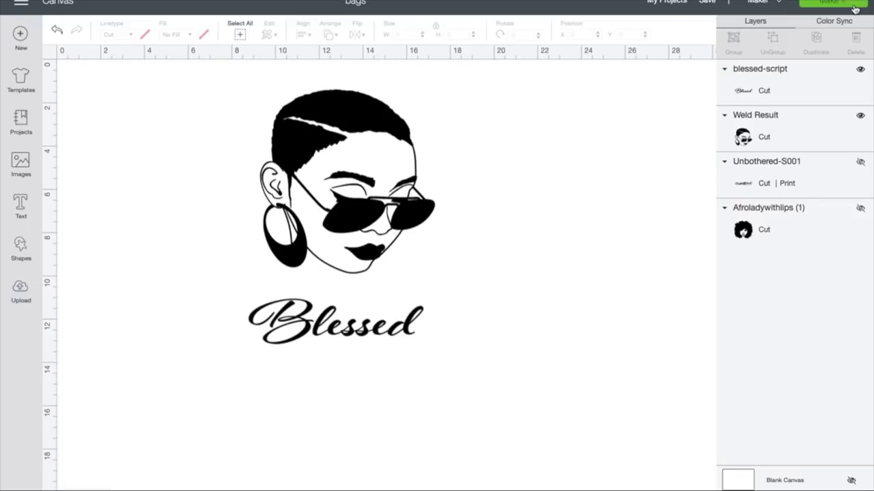
pyautogui.click(757, 126)
pyautogui.click(628, 157)
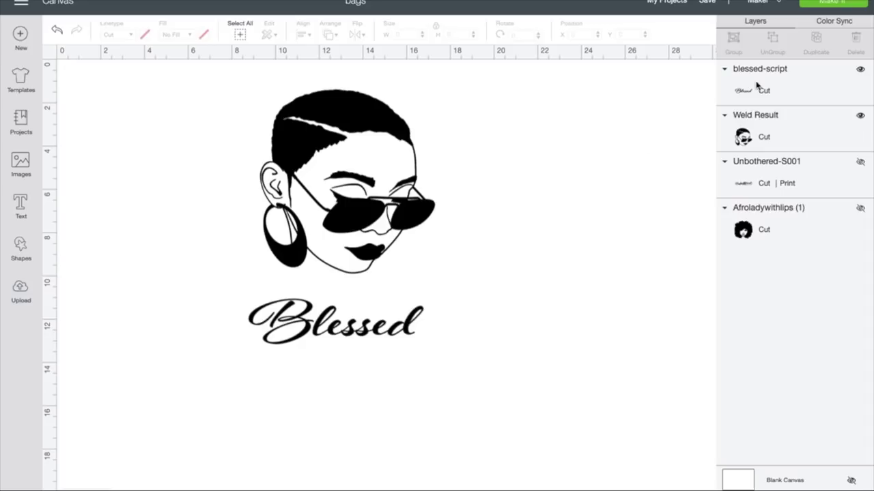
# Send the design to the mat preview and shift the face and Blessed script slightly inward from the mat's edge
pyautogui.click(830, 4)
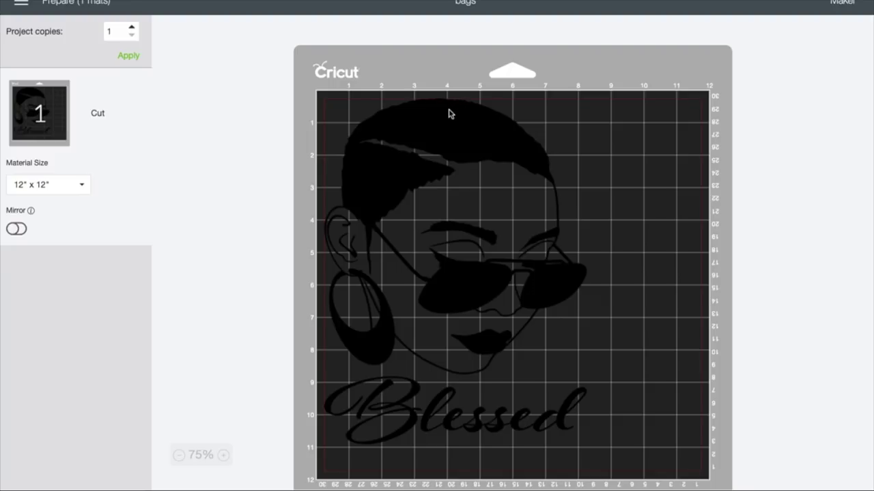
pyautogui.moveTo(465, 139); pyautogui.dragTo(471, 142)
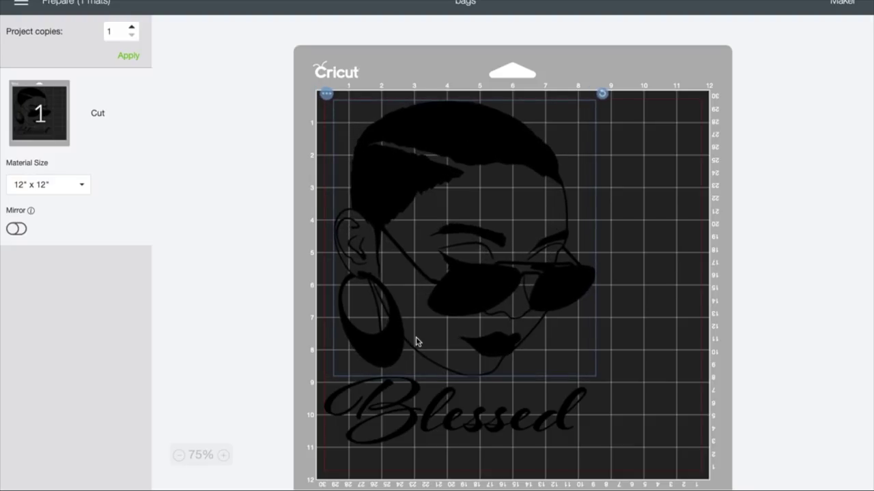
pyautogui.moveTo(414, 409); pyautogui.dragTo(427, 417)
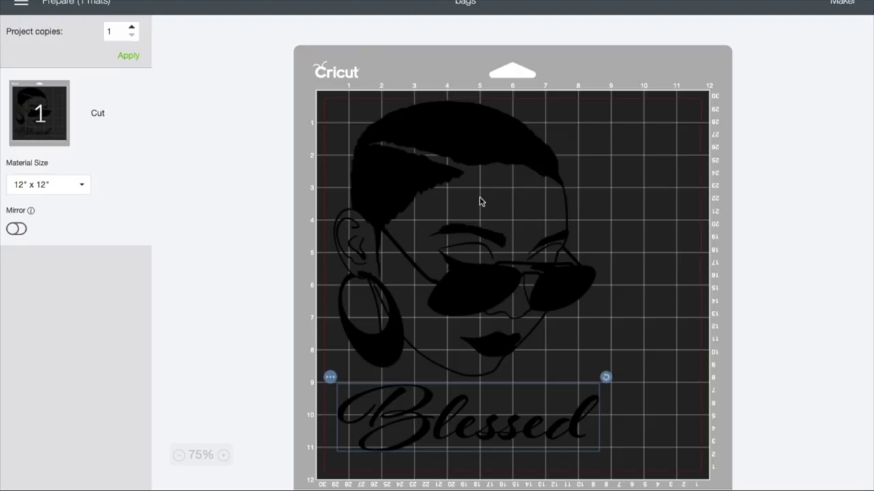
# Turn on mirroring for the 12" x 12" mat and continue to the material setup
pyautogui.click(16, 230)
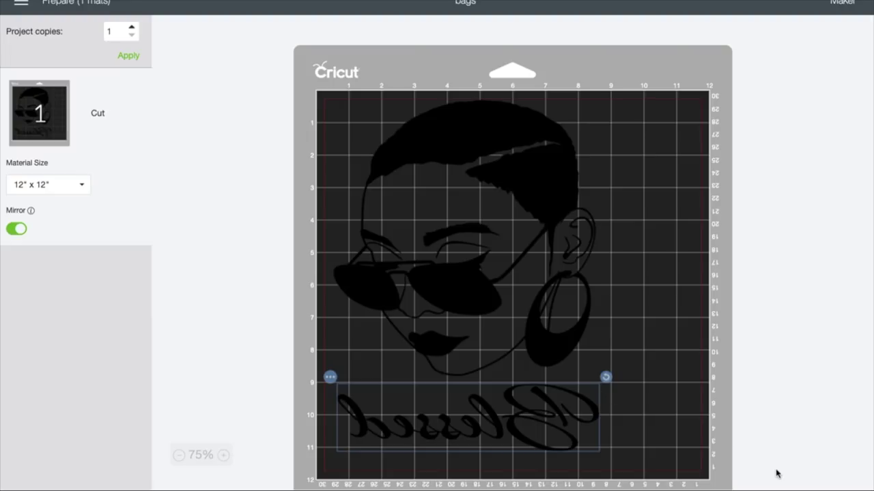
pyautogui.click(826, 481)
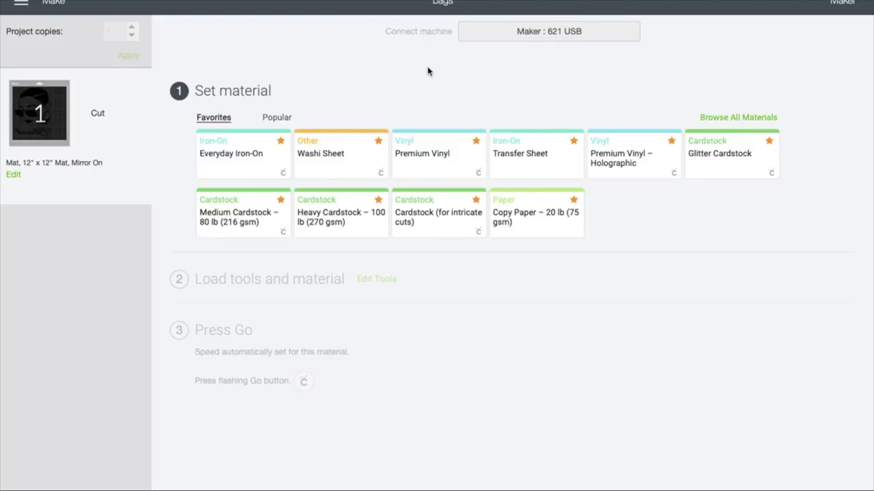
# Browse all materials for the Iron-On category, mark Glitter Iron-On as a favorite and set it as the cutting material
pyautogui.click(731, 117)
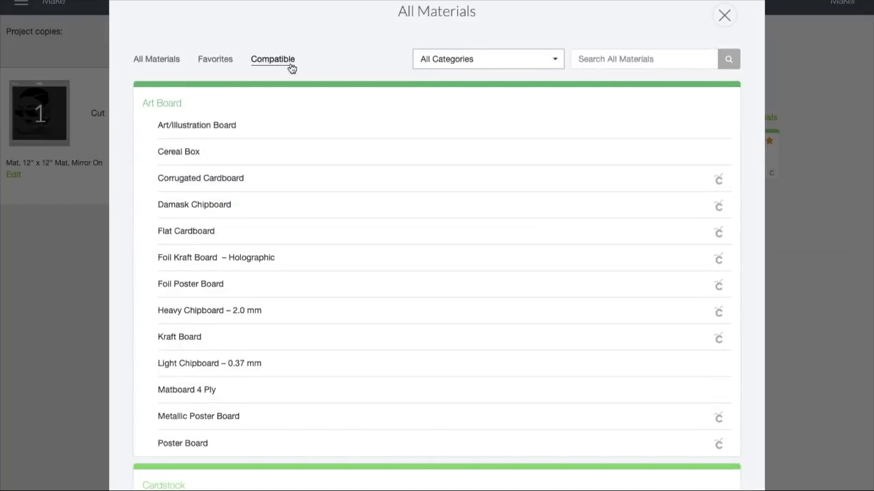
pyautogui.click(557, 60)
pyautogui.click(468, 183)
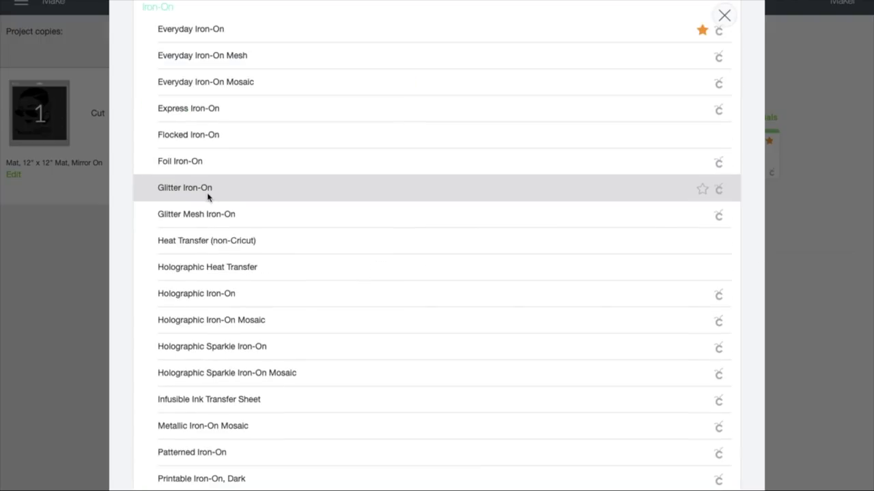
pyautogui.click(701, 189)
pyautogui.click(275, 191)
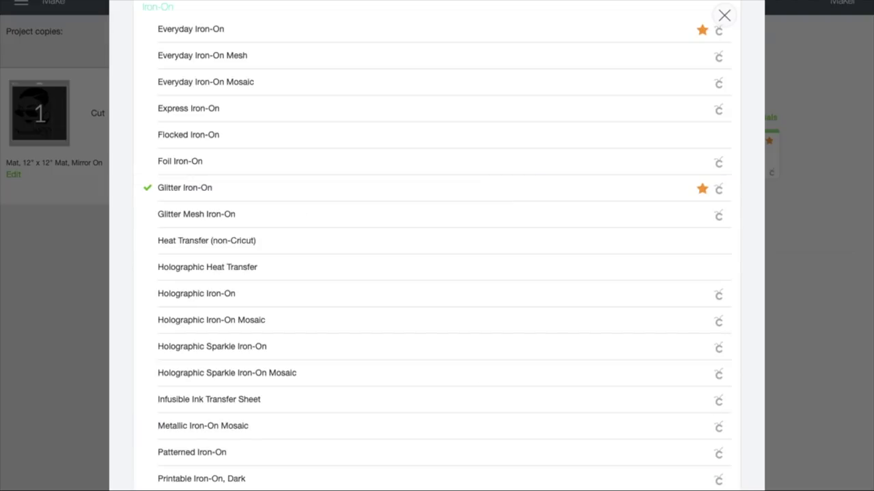
pyautogui.click(724, 15)
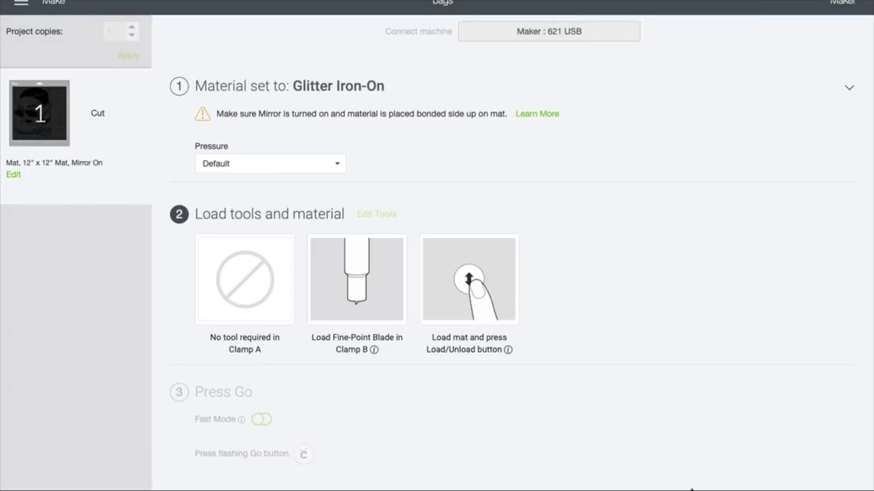